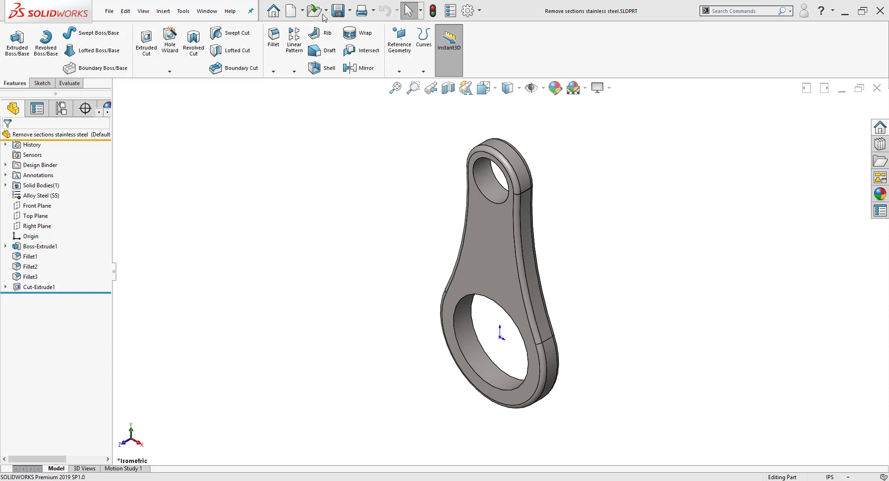
Make a new drawing from the link part on a B-size sheet
click(302, 11)
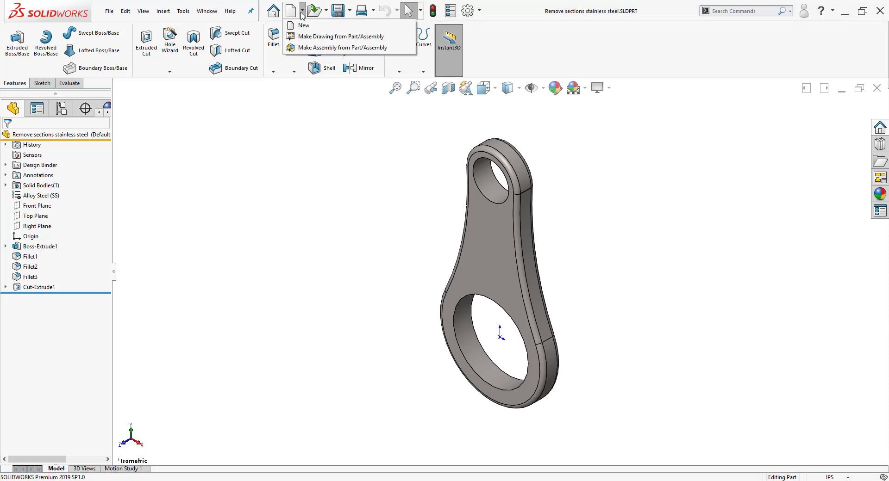
click(330, 37)
double_click(203, 150)
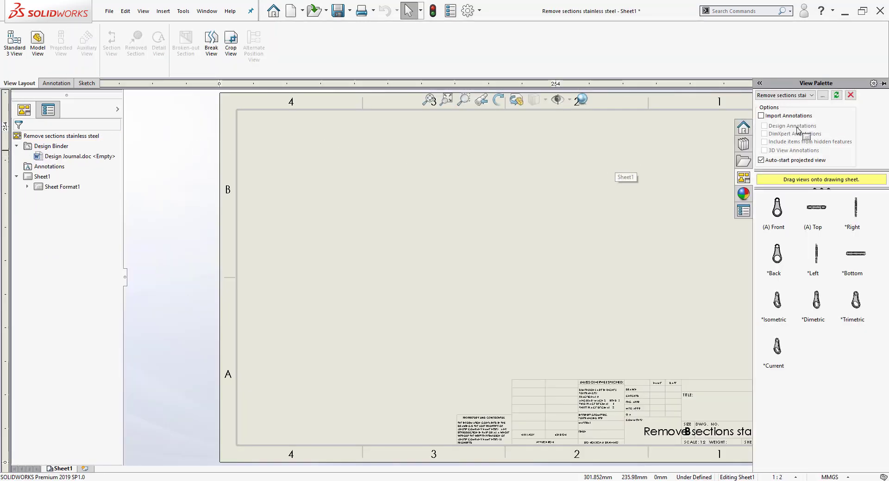
Place the front view from the View Palette, then project top, right and isometric views
click(883, 84)
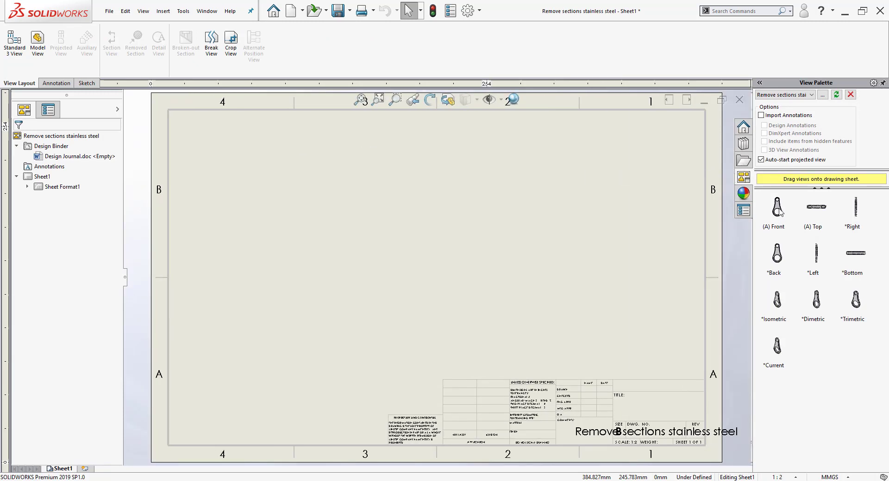
mouse_move(780, 212)
mouse_down()
mouse_move(449, 255)
mouse_move(305, 299)
mouse_move(263, 302)
mouse_up()
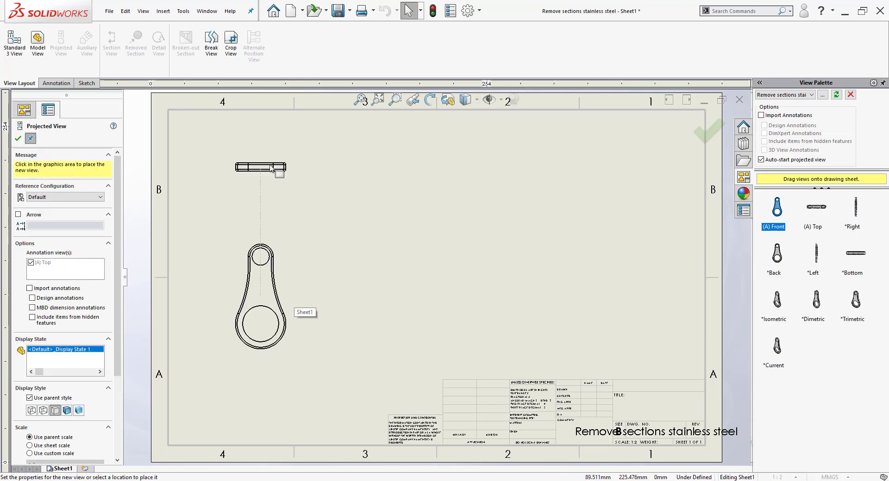
click(271, 168)
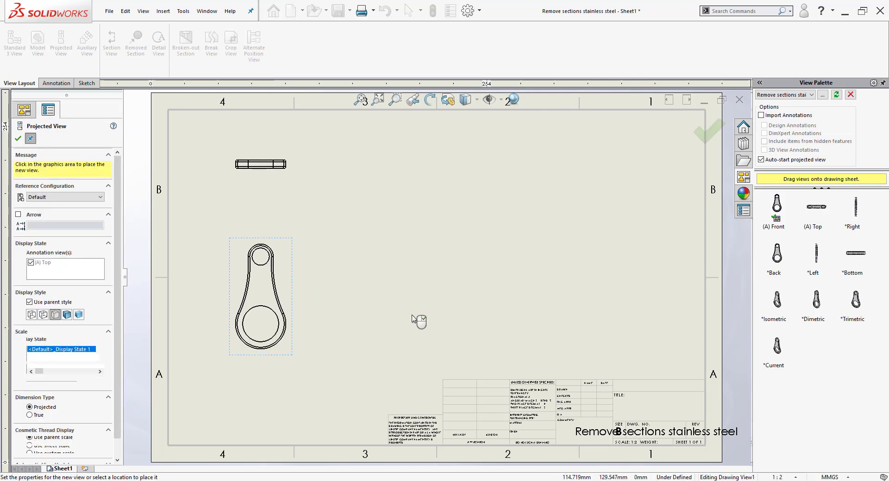
click(531, 330)
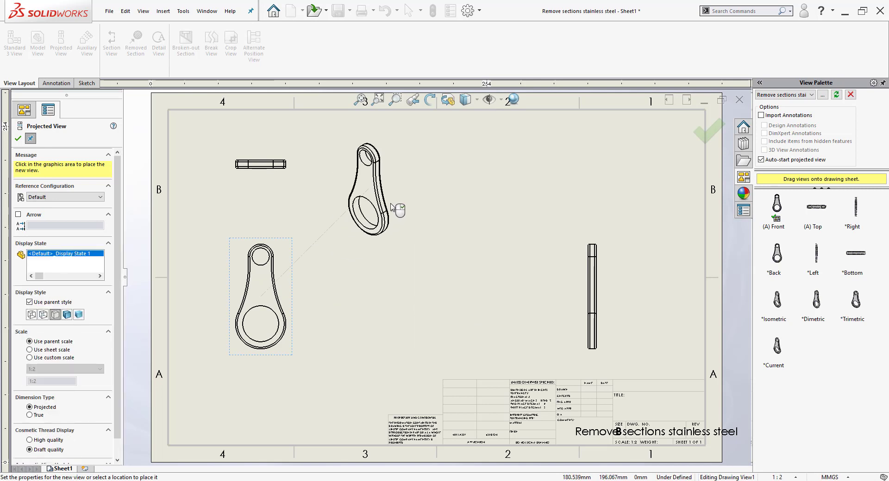
click(616, 176)
key(Escape)
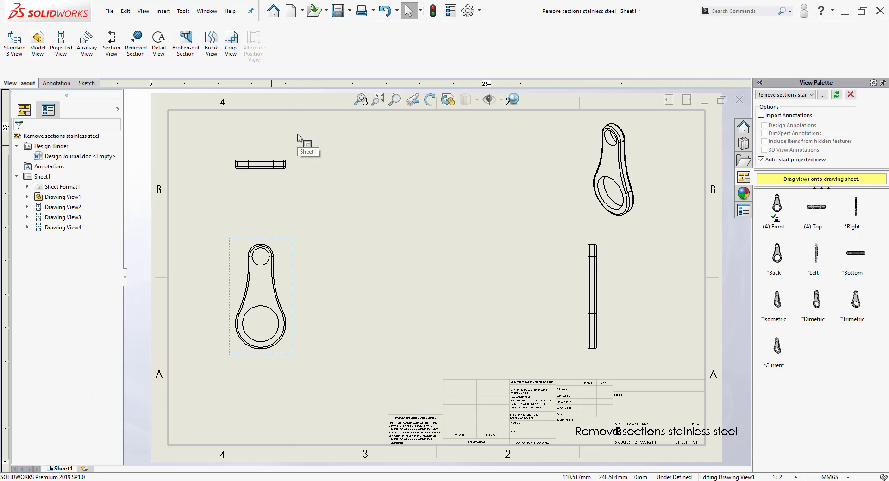
click(112, 49)
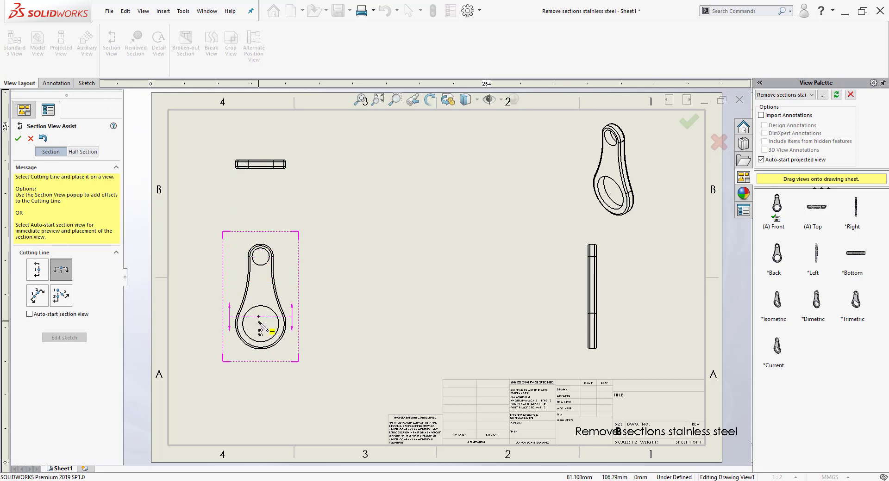
click(261, 324)
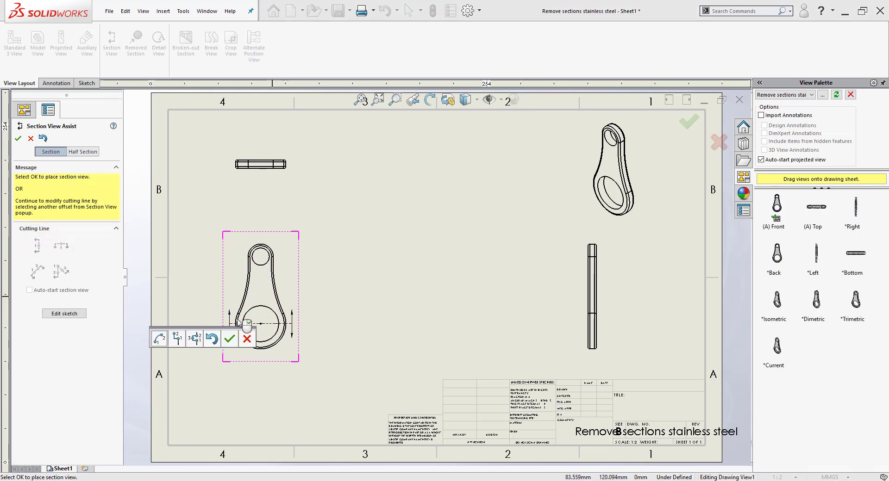
click(231, 339)
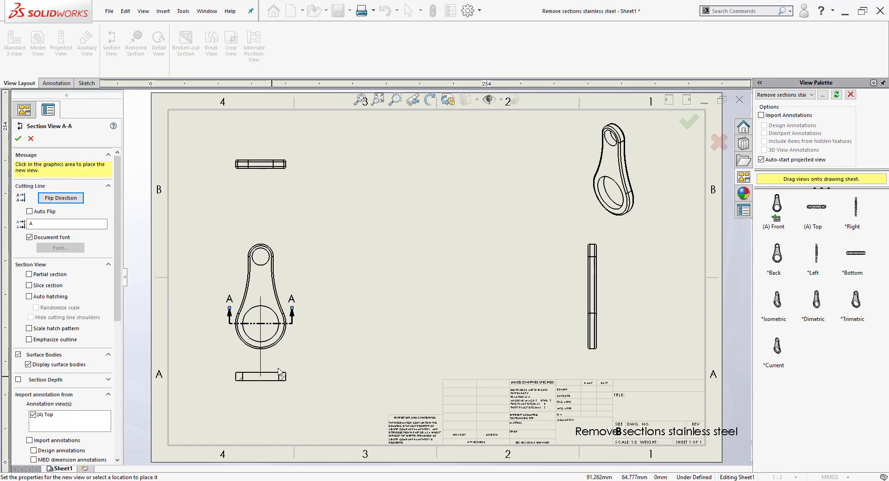
click(30, 286)
click(273, 399)
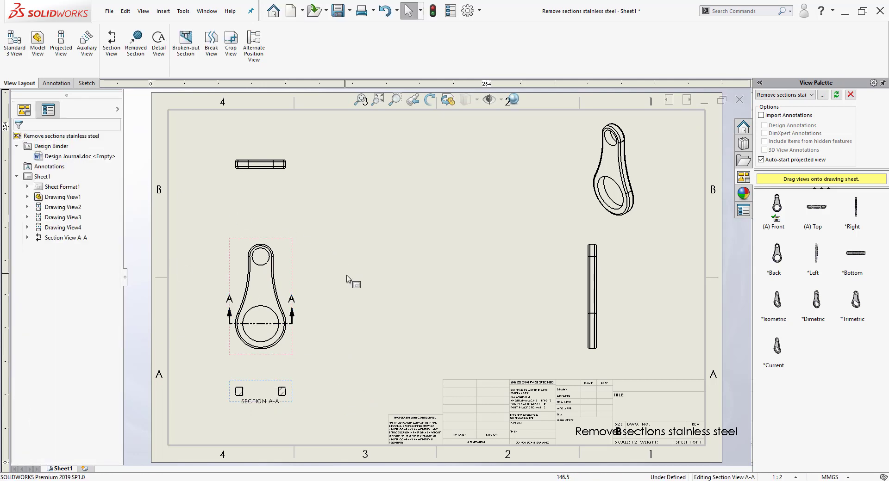
click(385, 11)
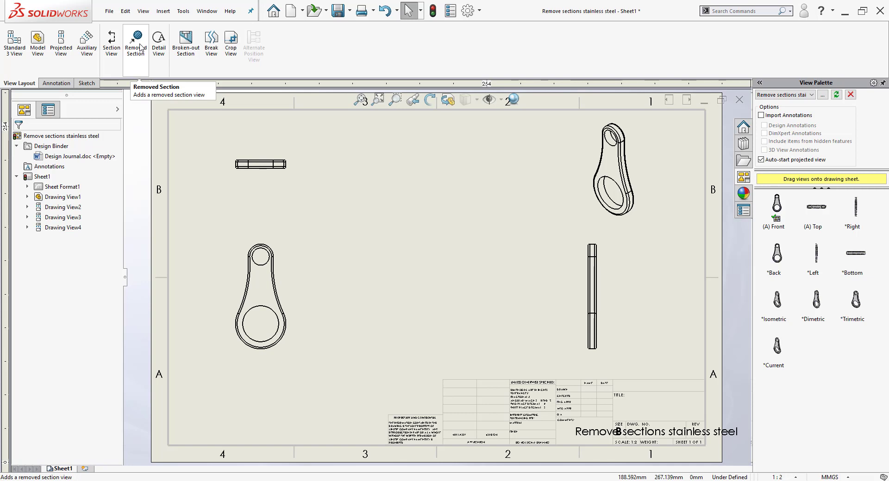
Add Removed Section1 between the link's outer edges, cut across the middle, placed beside the front view
click(141, 48)
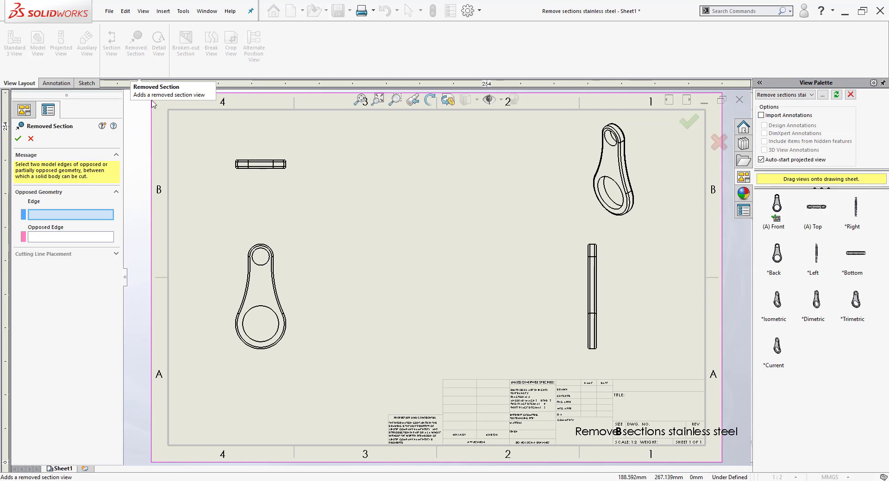
click(245, 297)
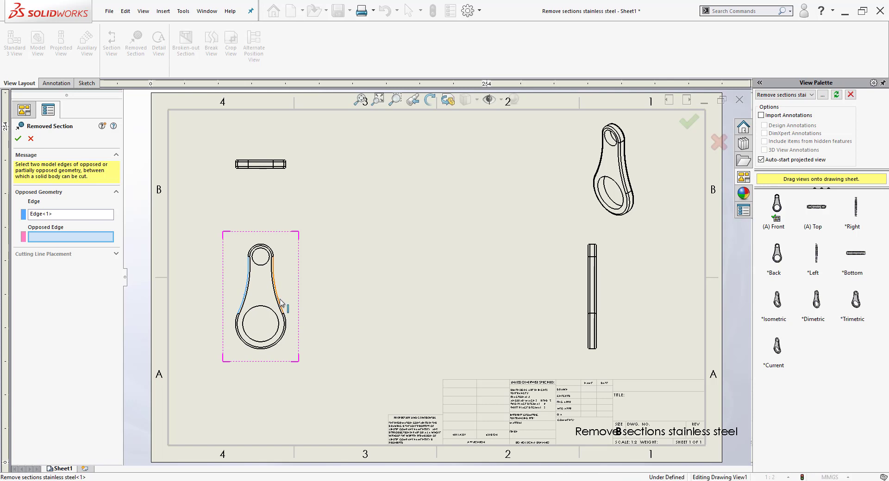
click(281, 304)
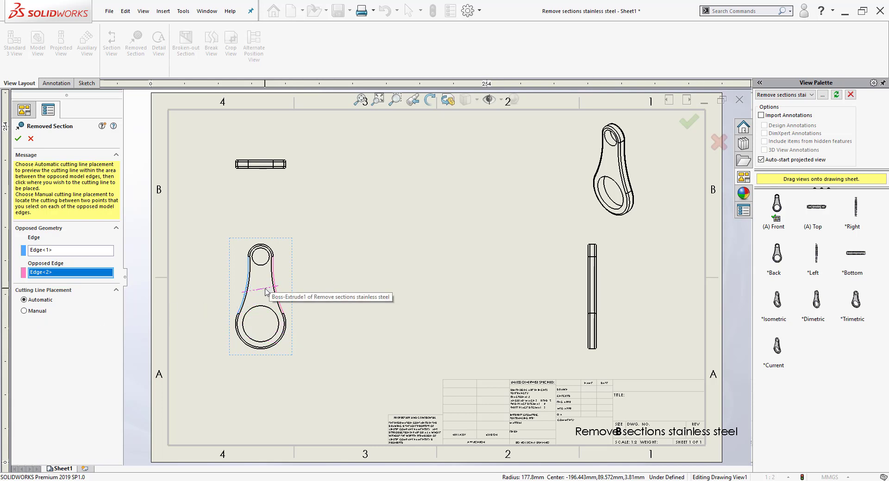
click(265, 290)
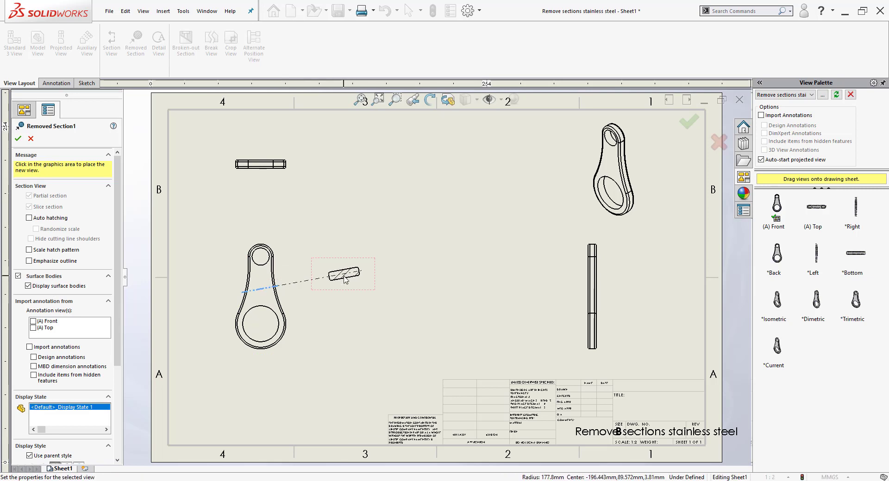
click(345, 279)
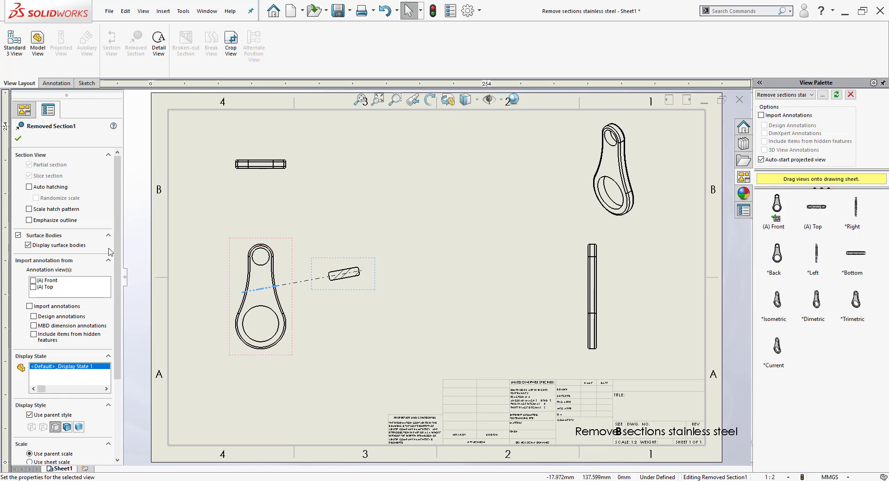
click(19, 138)
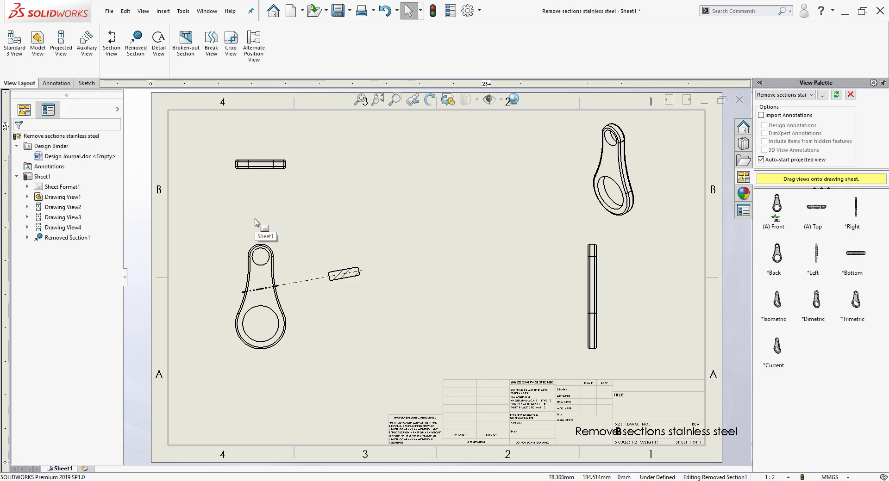
Create a second removed section between the outer edges, cut manually across the upper hole
click(132, 63)
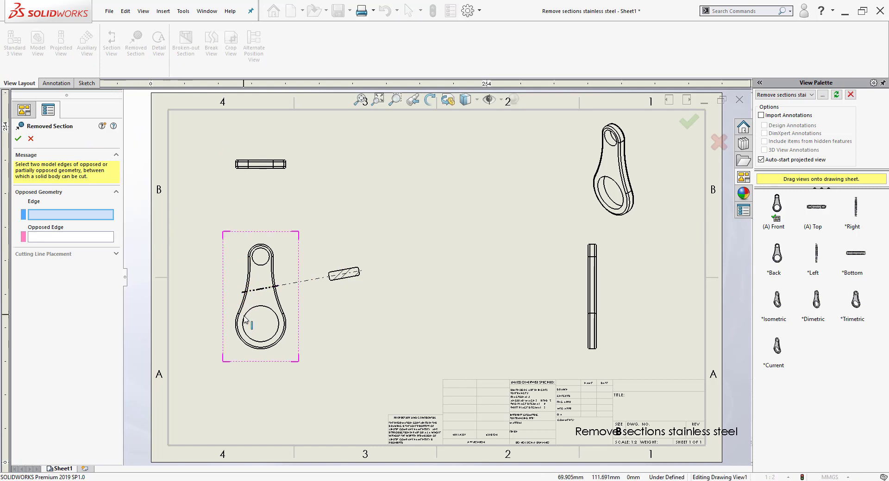
click(244, 301)
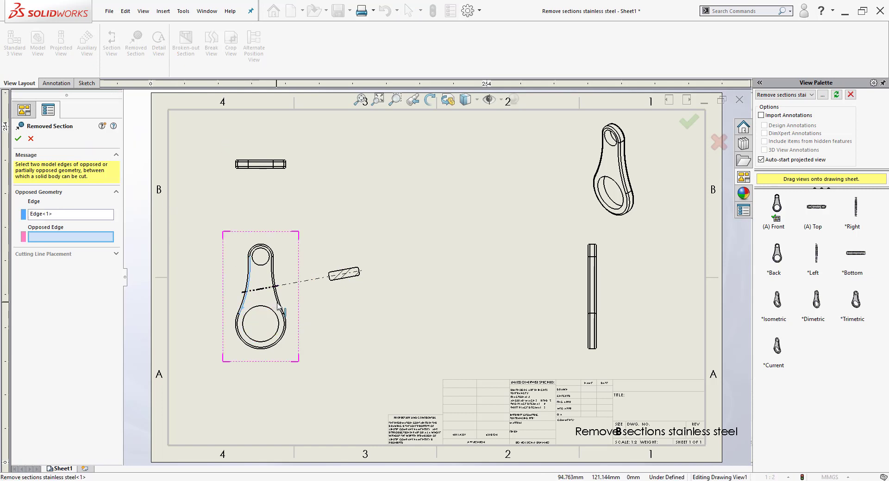
click(278, 304)
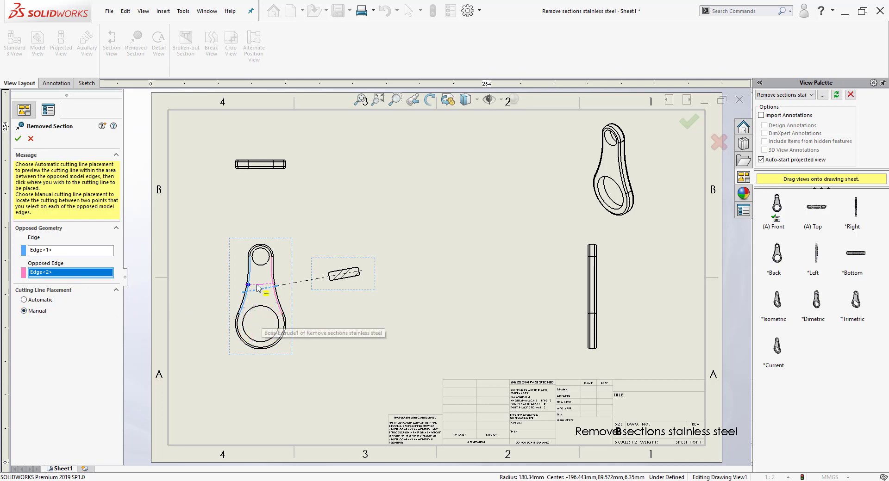
click(250, 259)
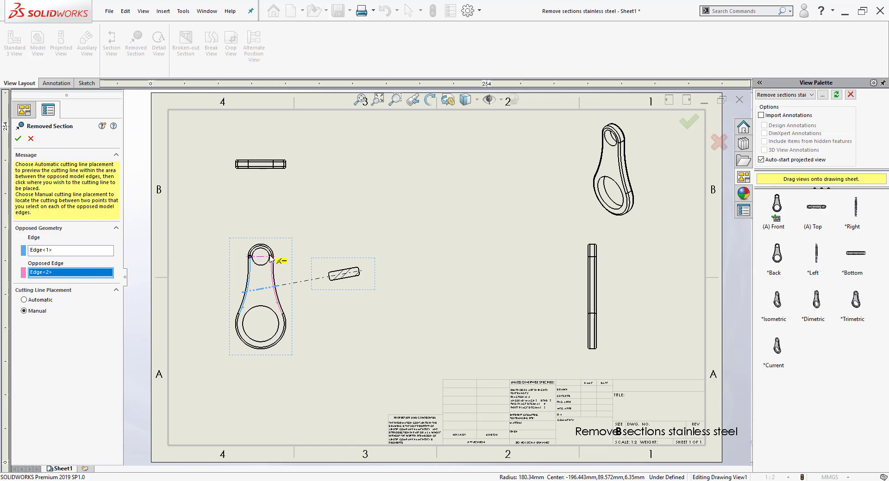
click(271, 258)
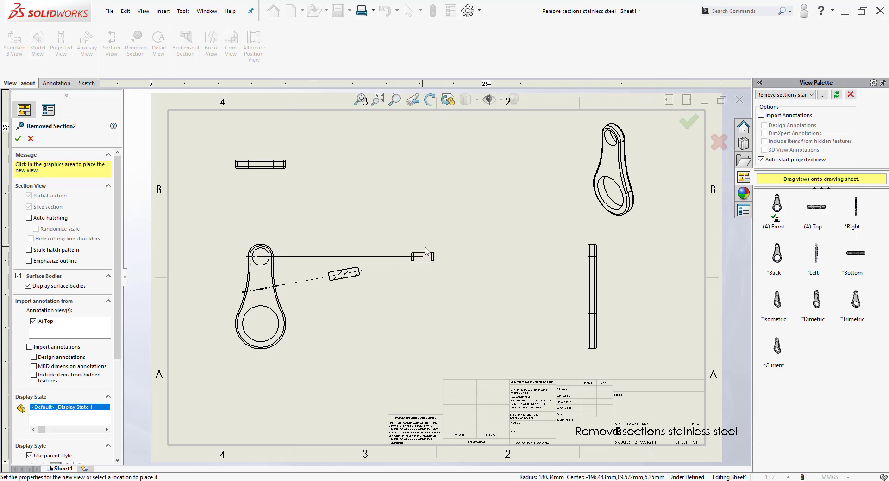
click(435, 258)
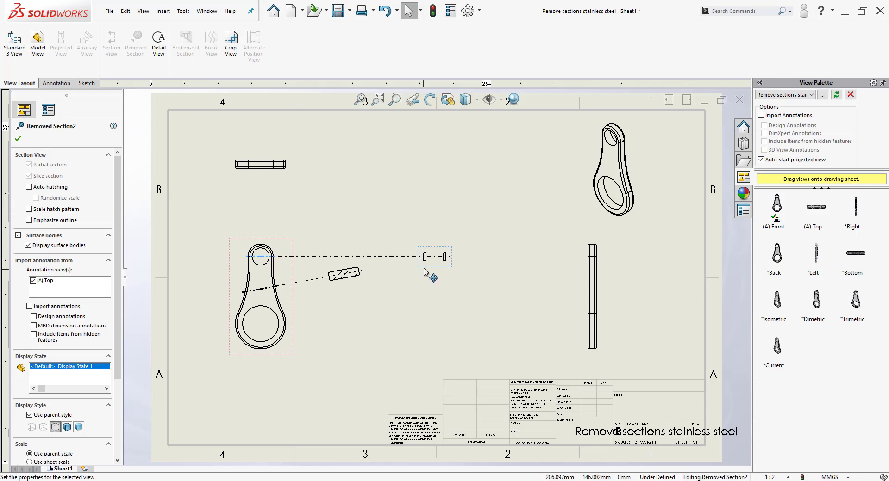
Move both removed sections closer to the front view and accept the changes
drag(417, 256, 337, 258)
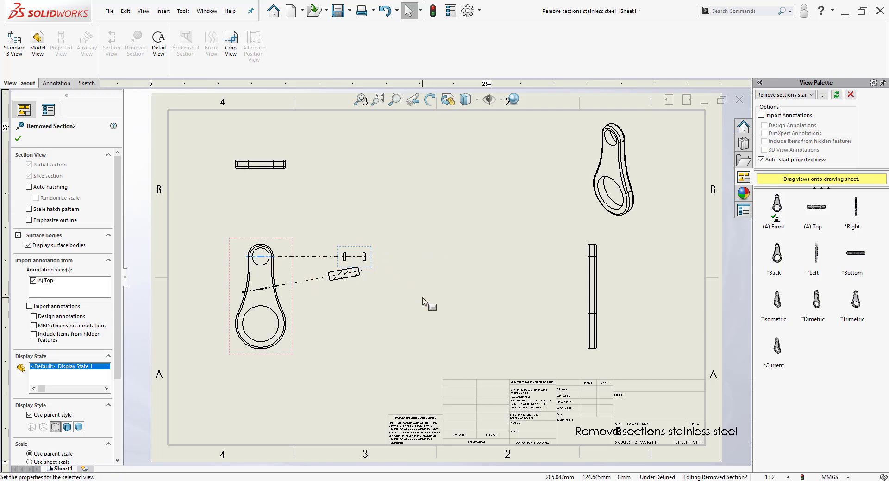
drag(334, 289, 309, 292)
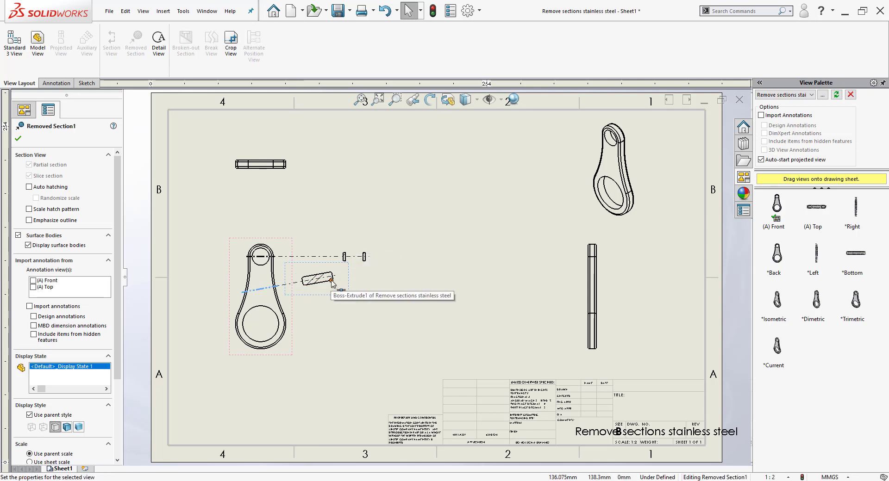
click(18, 138)
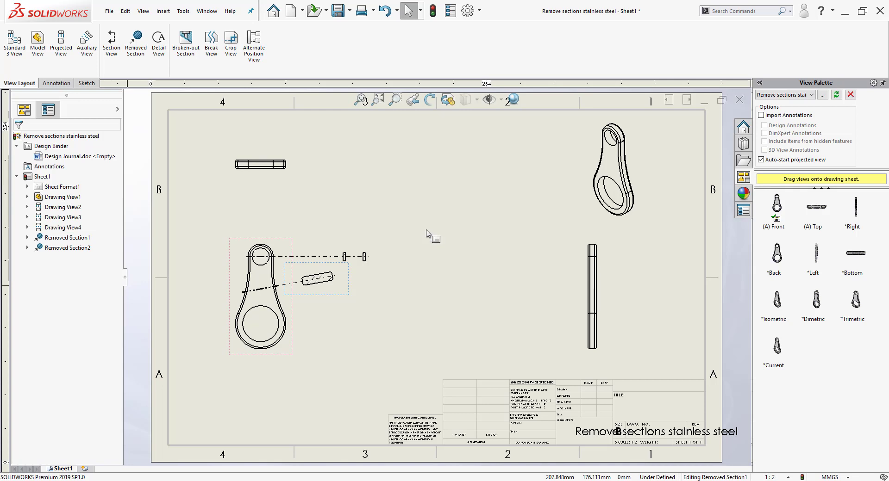
click(135, 43)
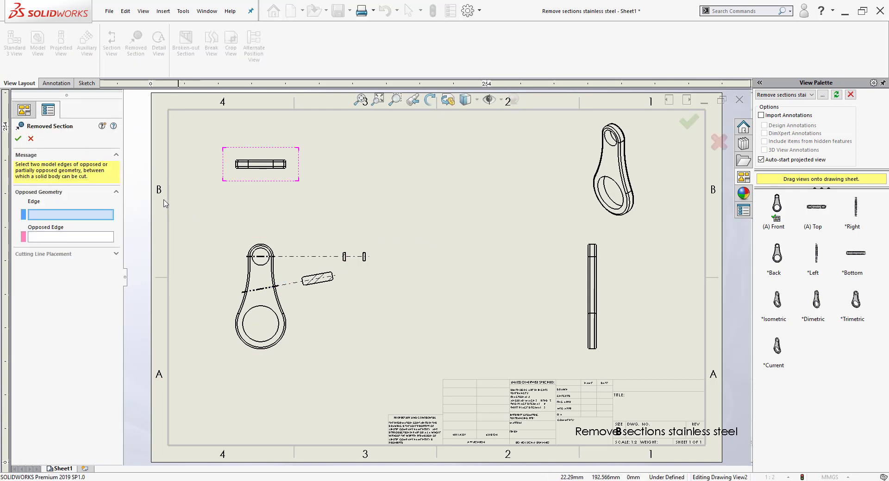
click(30, 139)
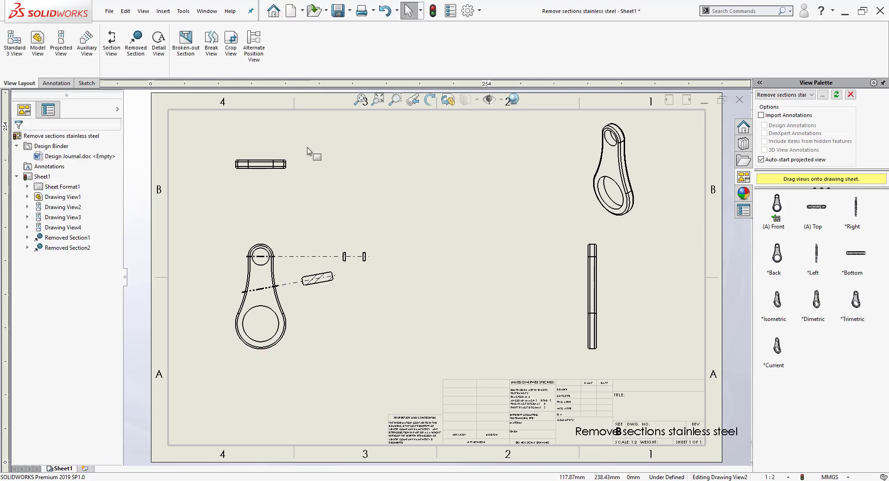